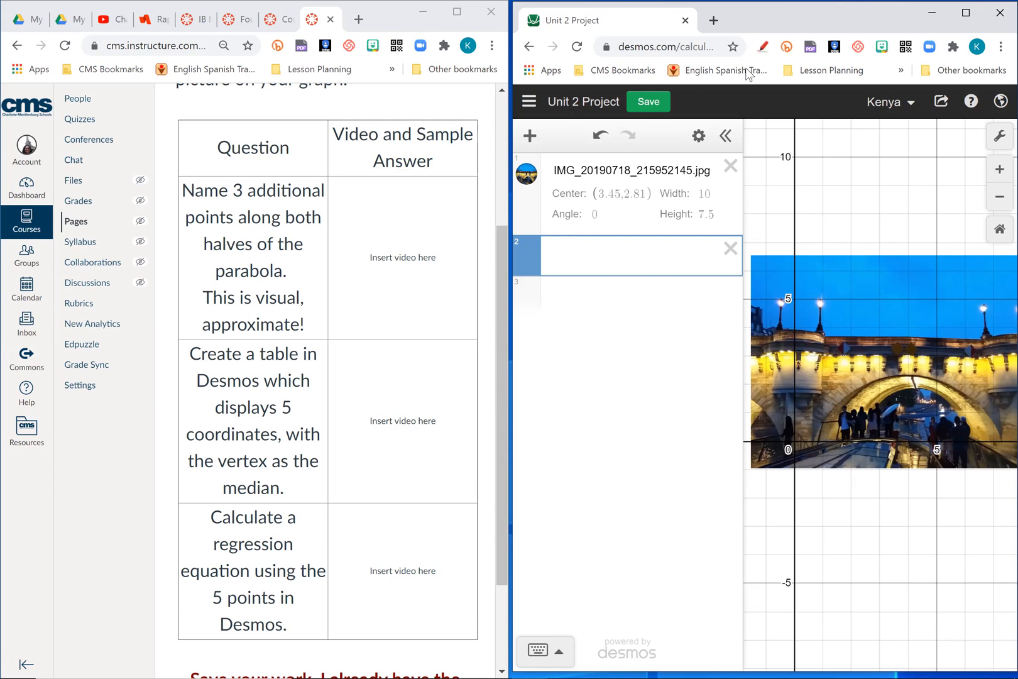
click(762, 46)
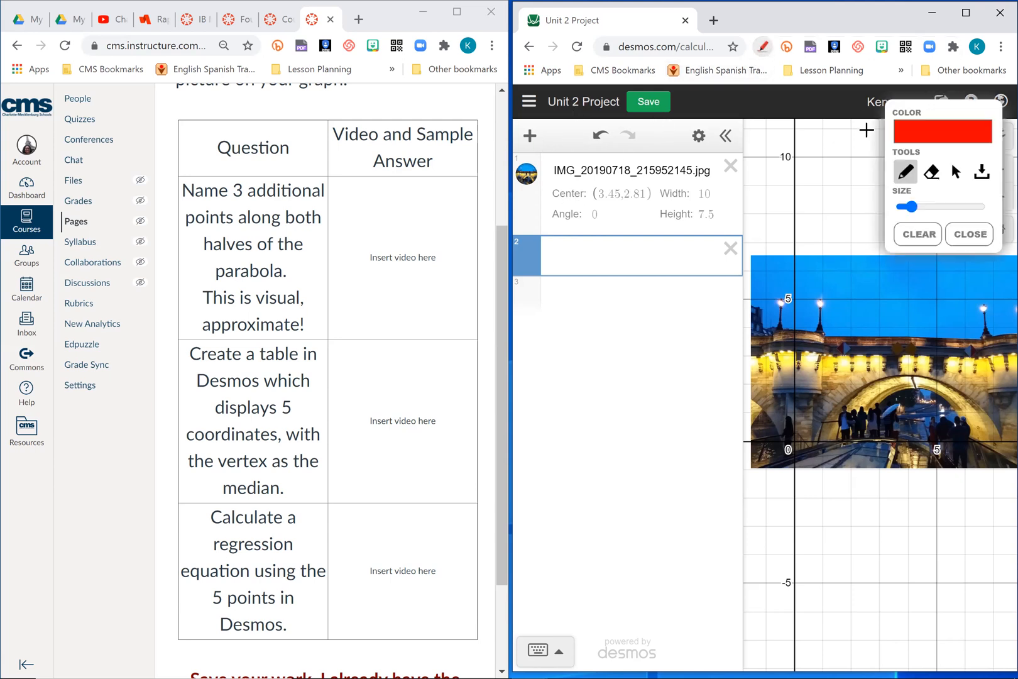
right_click(969, 233)
click(970, 233)
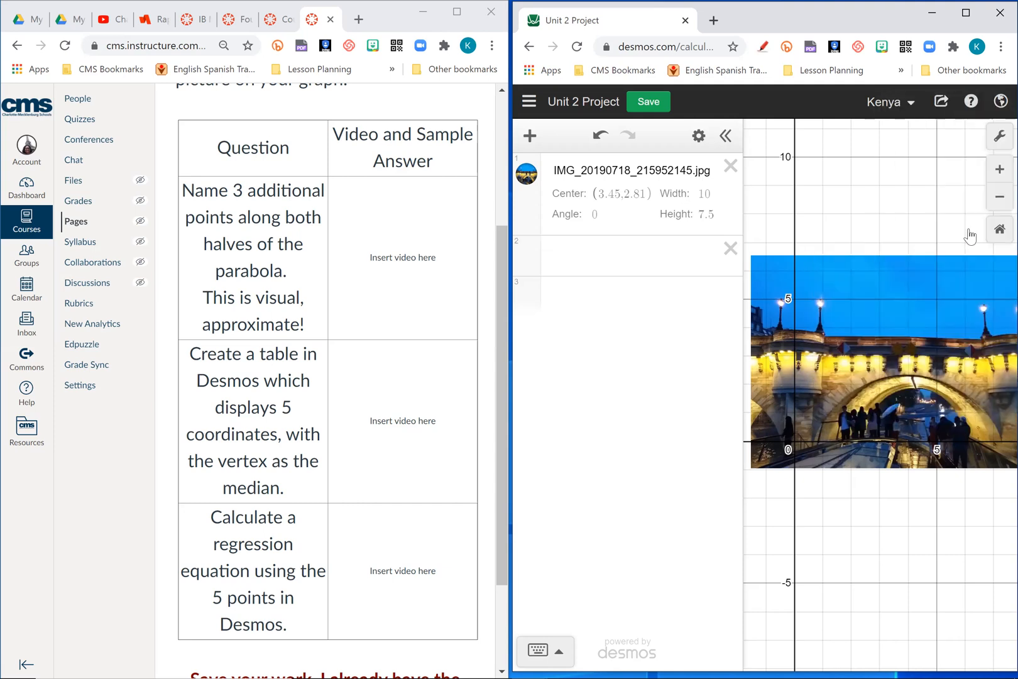
Insert a new table in the expression list and move it below the bridge image
click(529, 137)
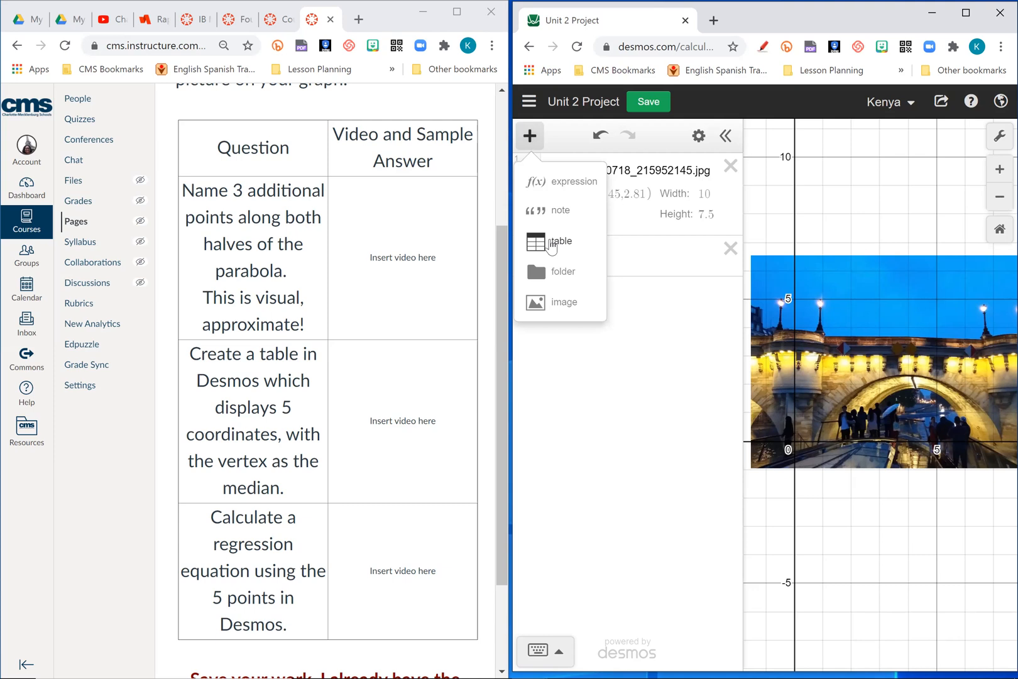
click(551, 245)
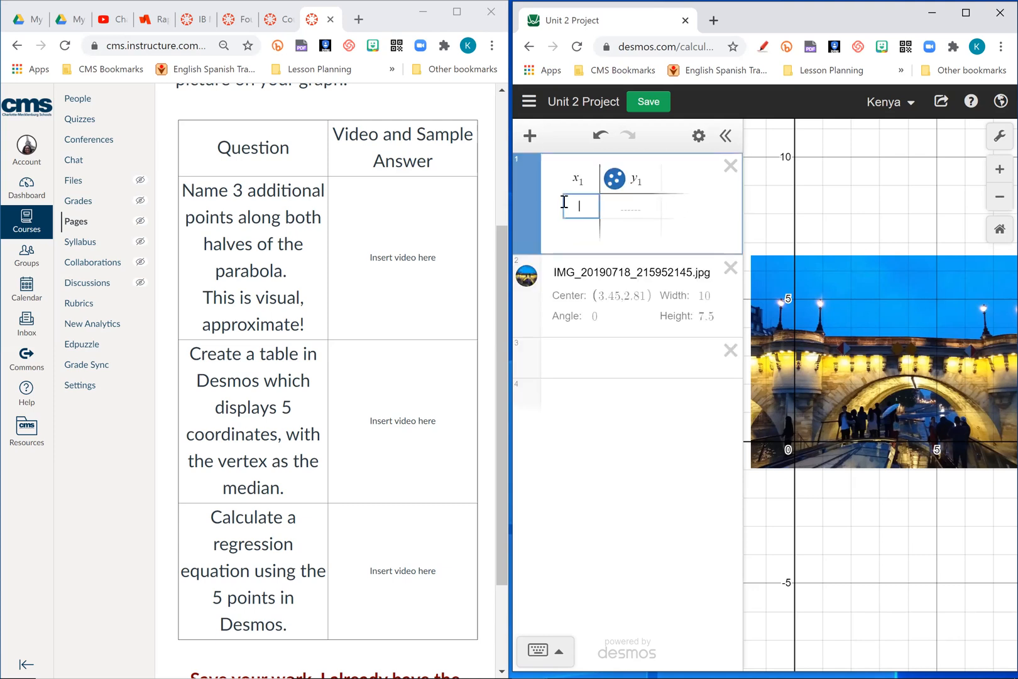
drag(528, 184, 553, 274)
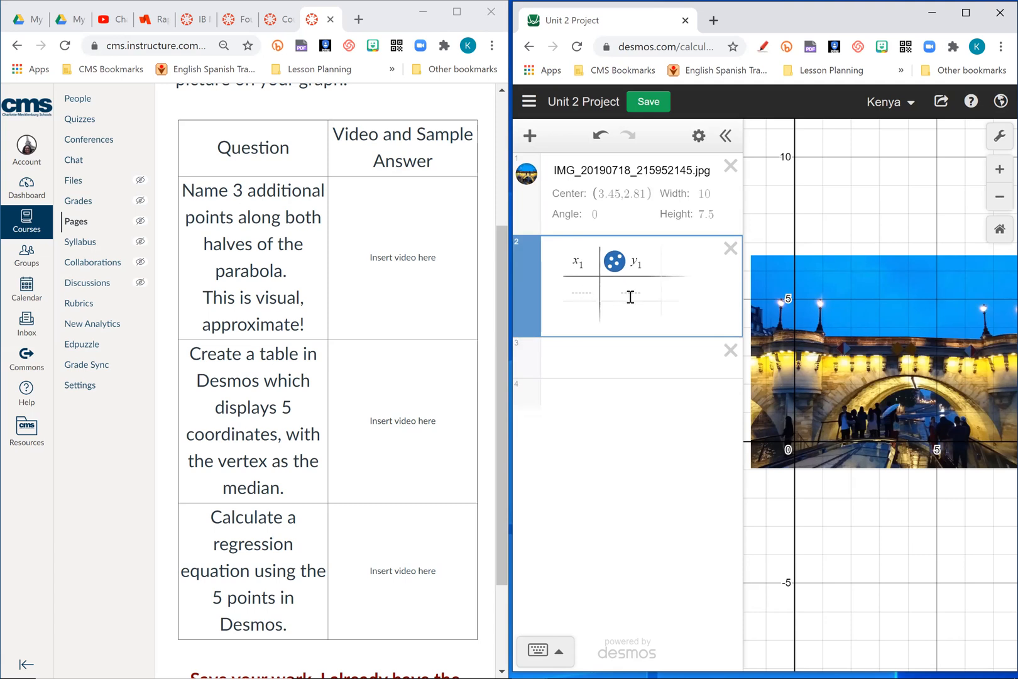
Consult the annotated screenshot in Photos, return to the Desmos graph, and enter the point (0, -3) in the table's first row
click(601, 663)
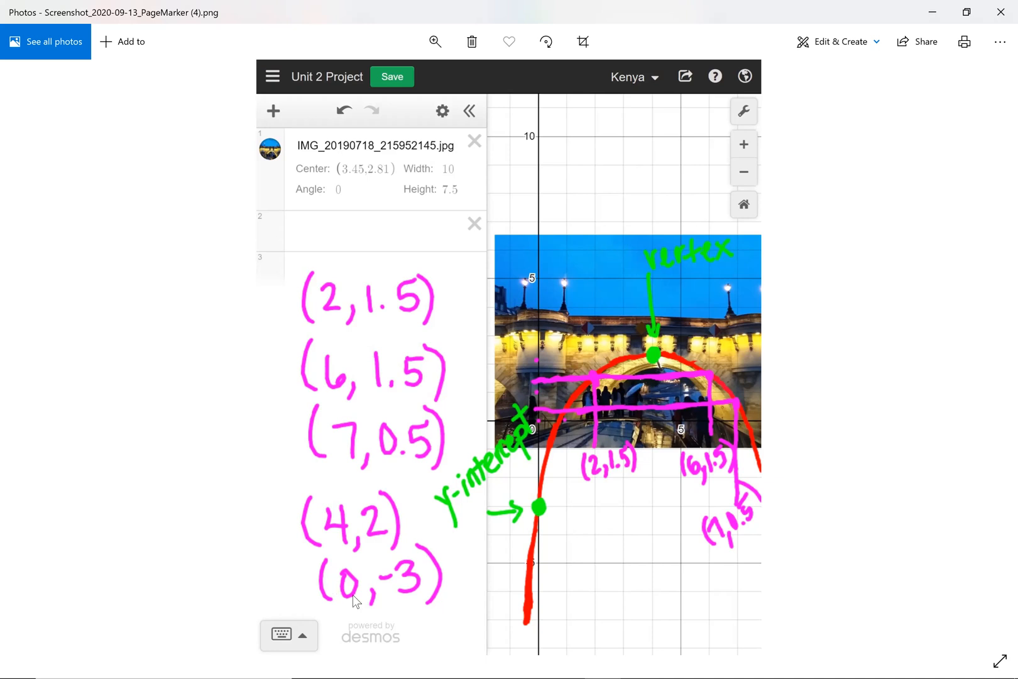
mouse_move(525, 663)
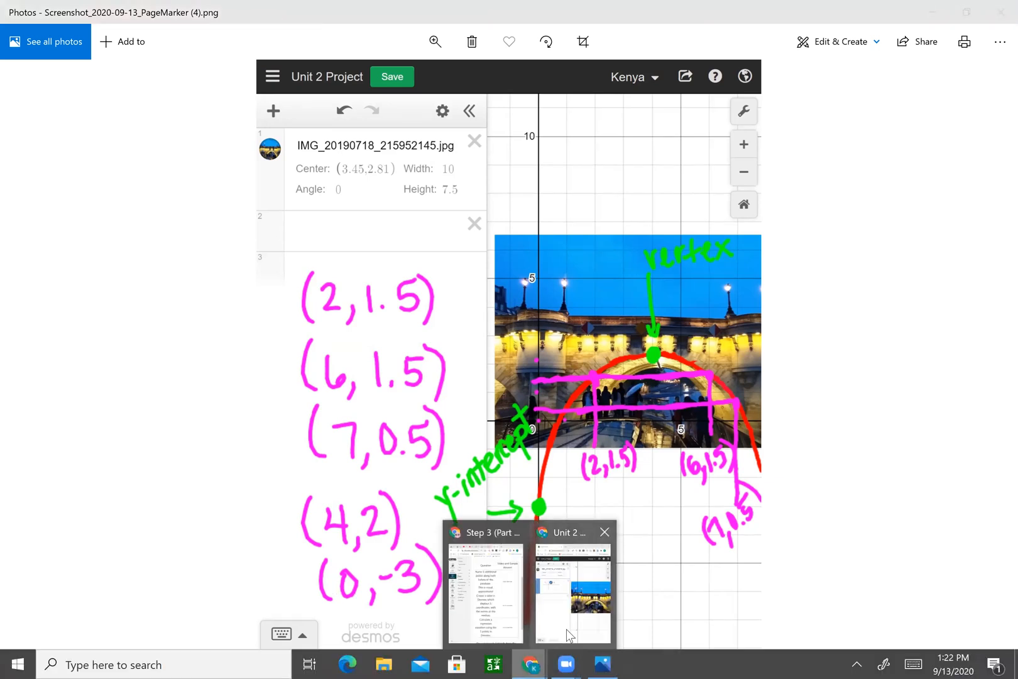
click(569, 630)
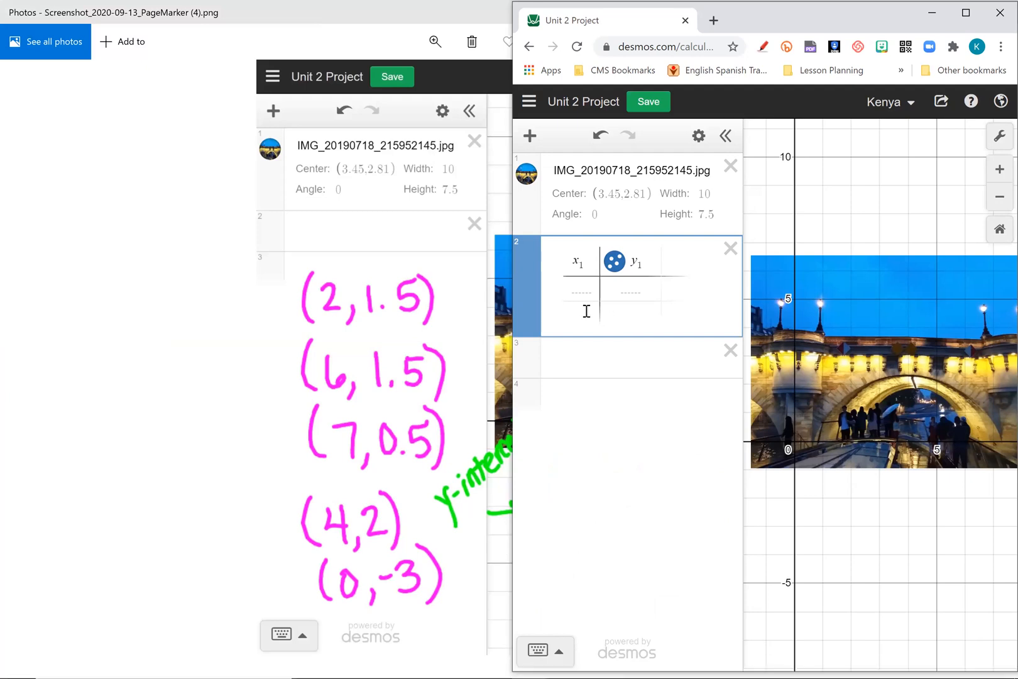
click(582, 290)
text(0)
click(636, 289)
text(-)
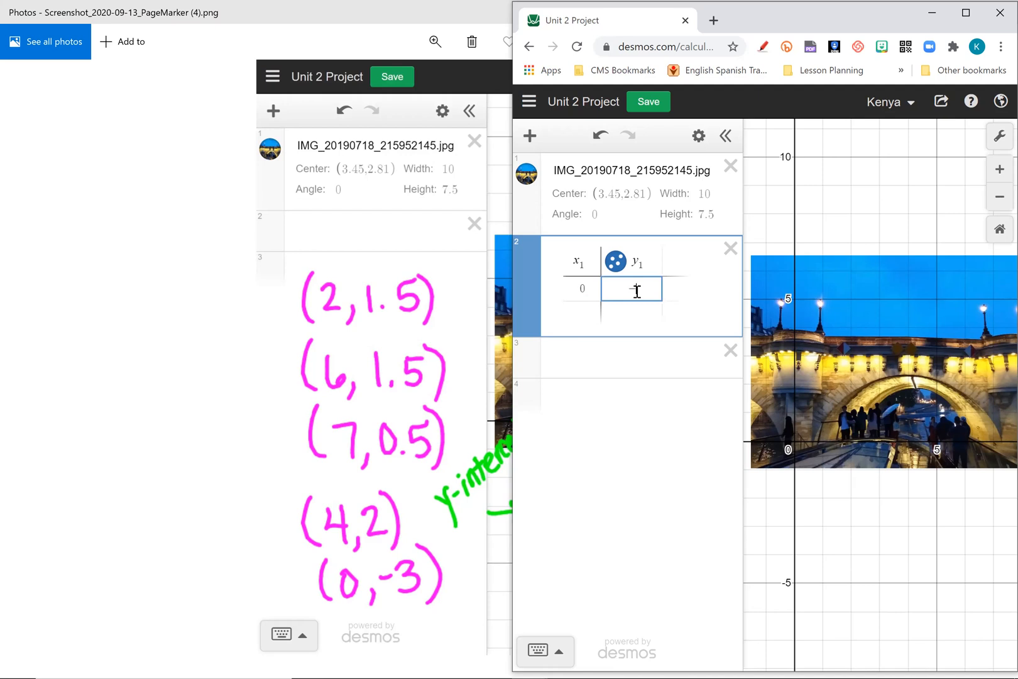
text(3)
Recheck the noted coordinates in Photos and enter the point (2, 1.5) in the table's second row in Desmos
click(585, 316)
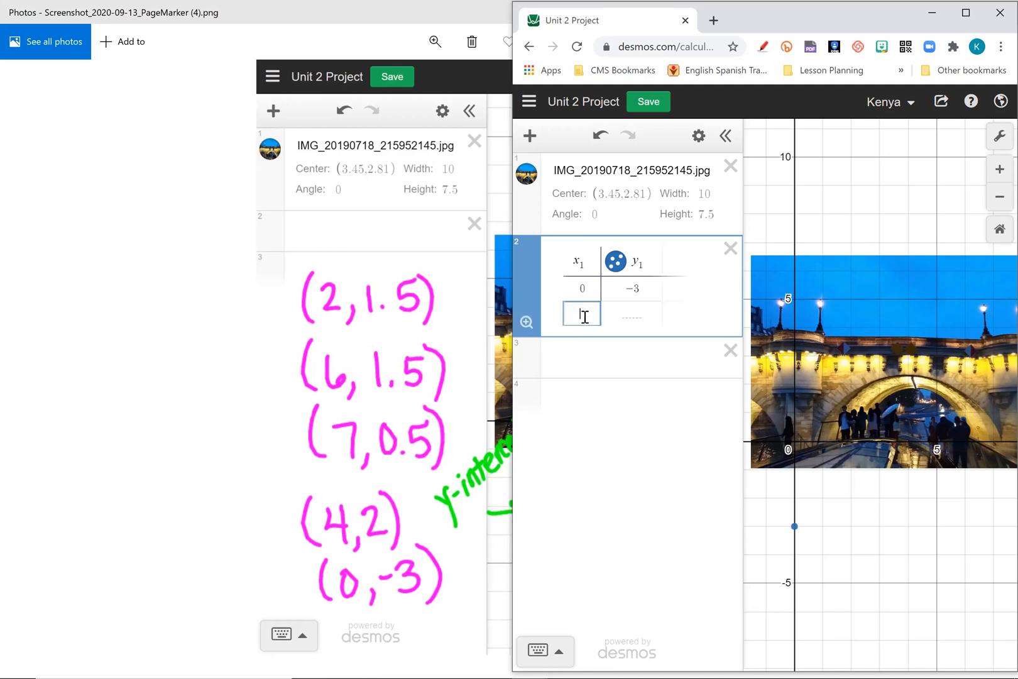
click(393, 11)
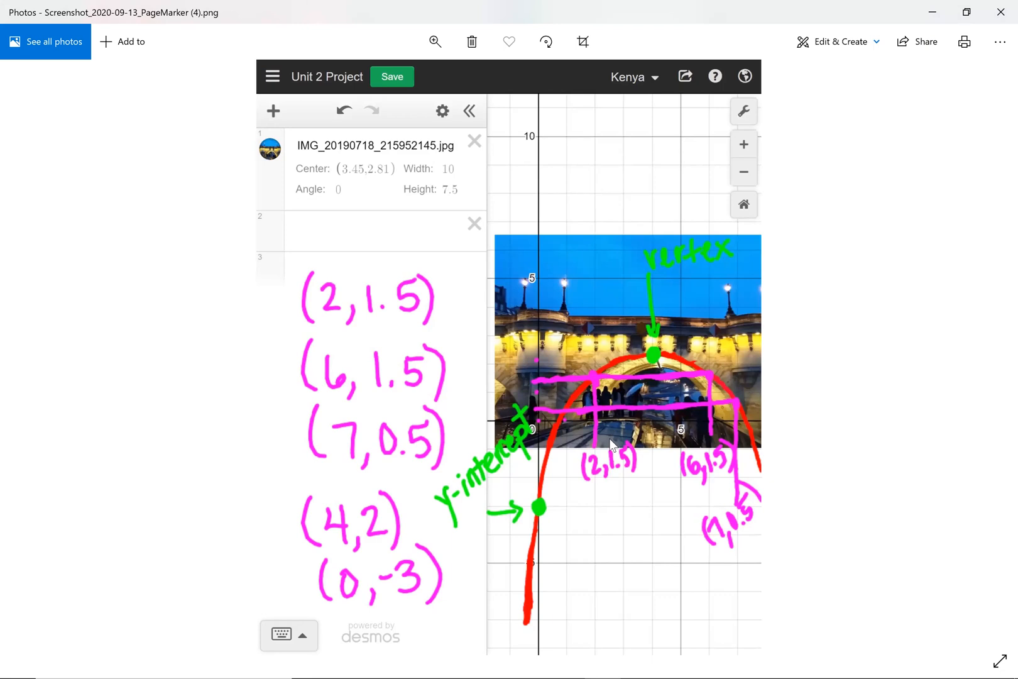
mouse_move(573, 659)
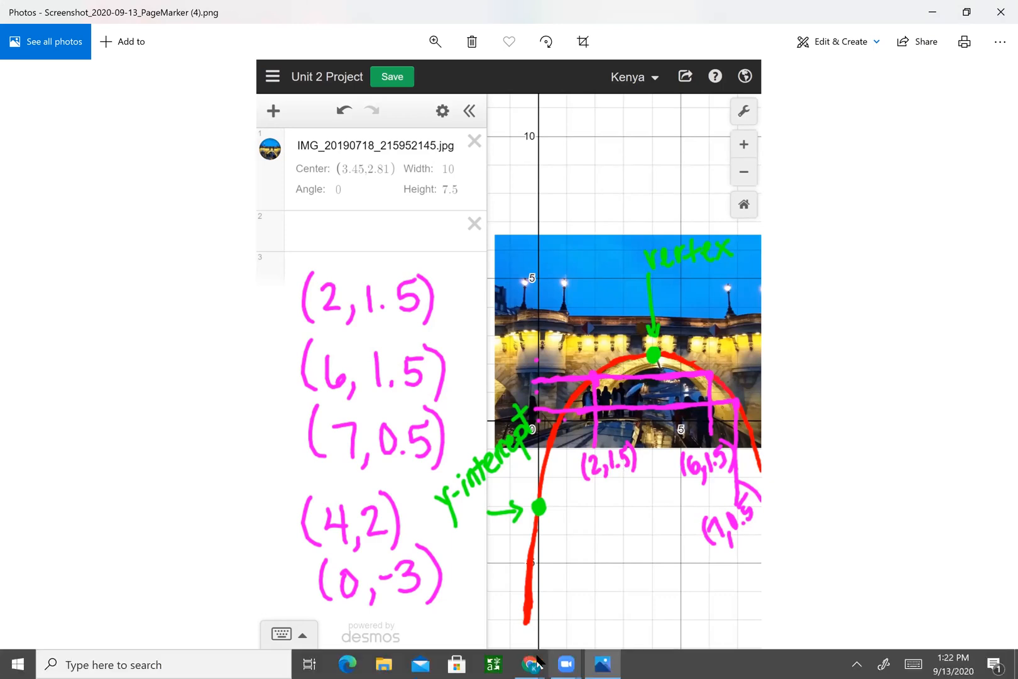
mouse_move(531, 663)
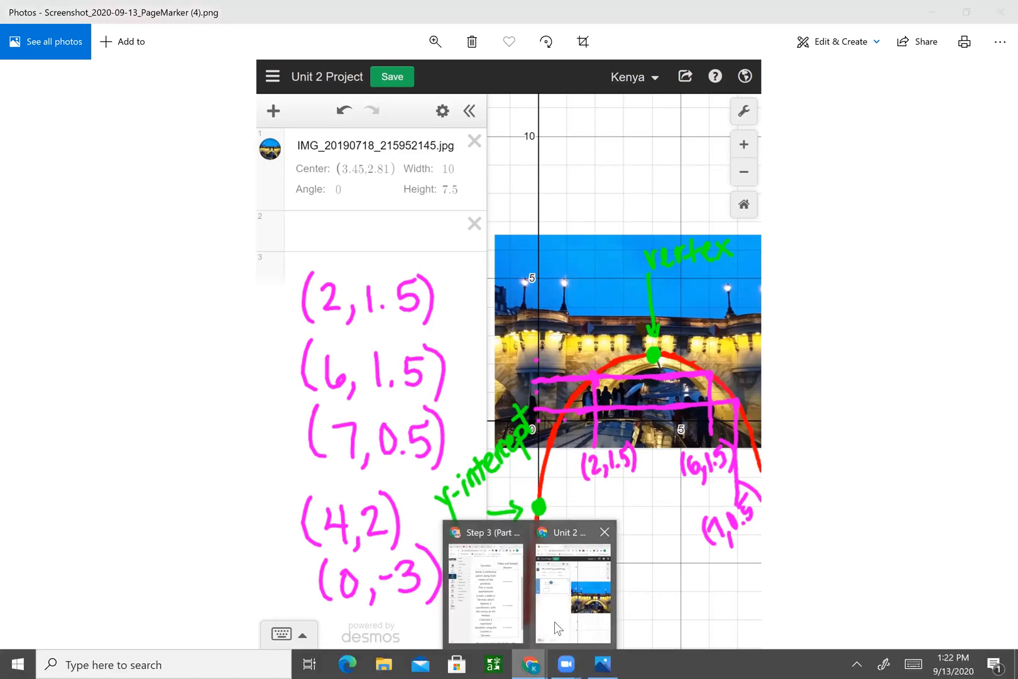
click(551, 617)
text(2)
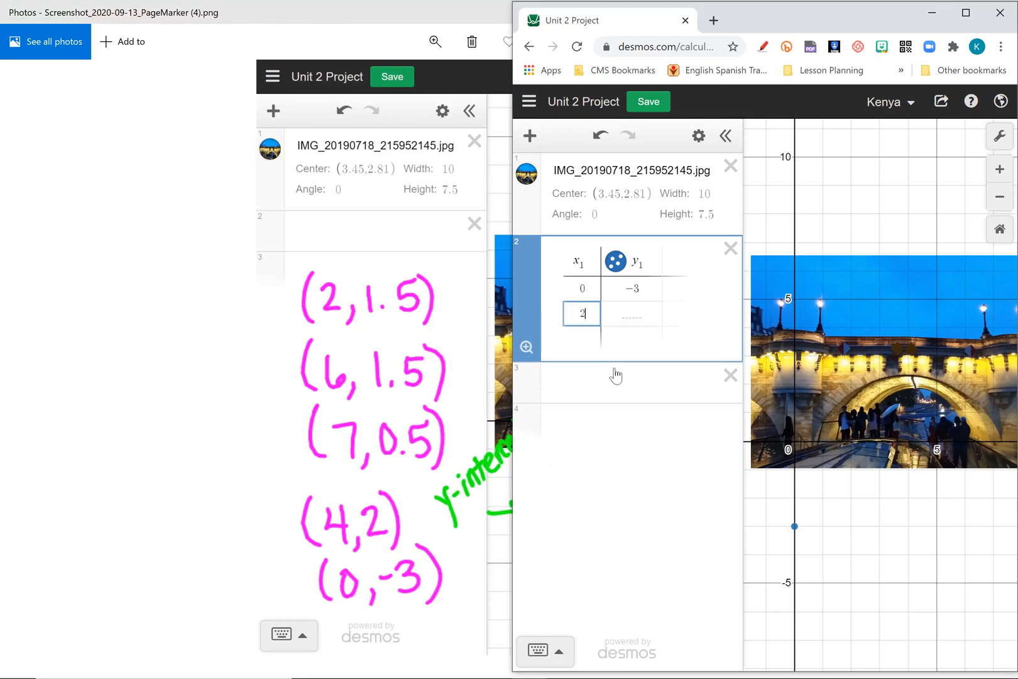
click(626, 313)
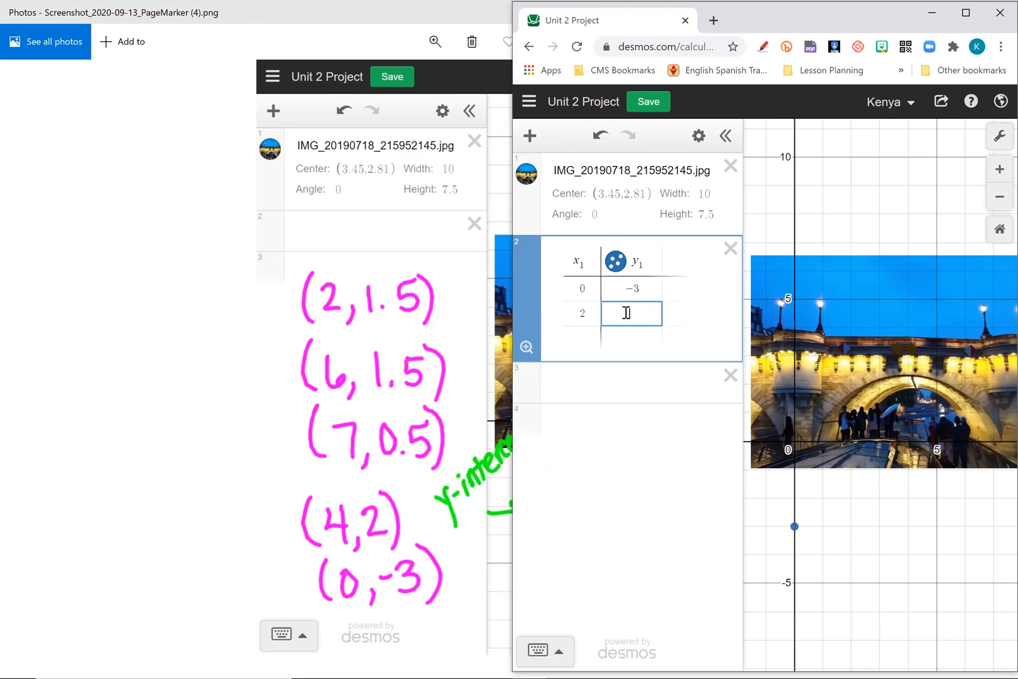
text(1.5)
Change the color of the table's plotted points to orange
click(698, 135)
click(616, 263)
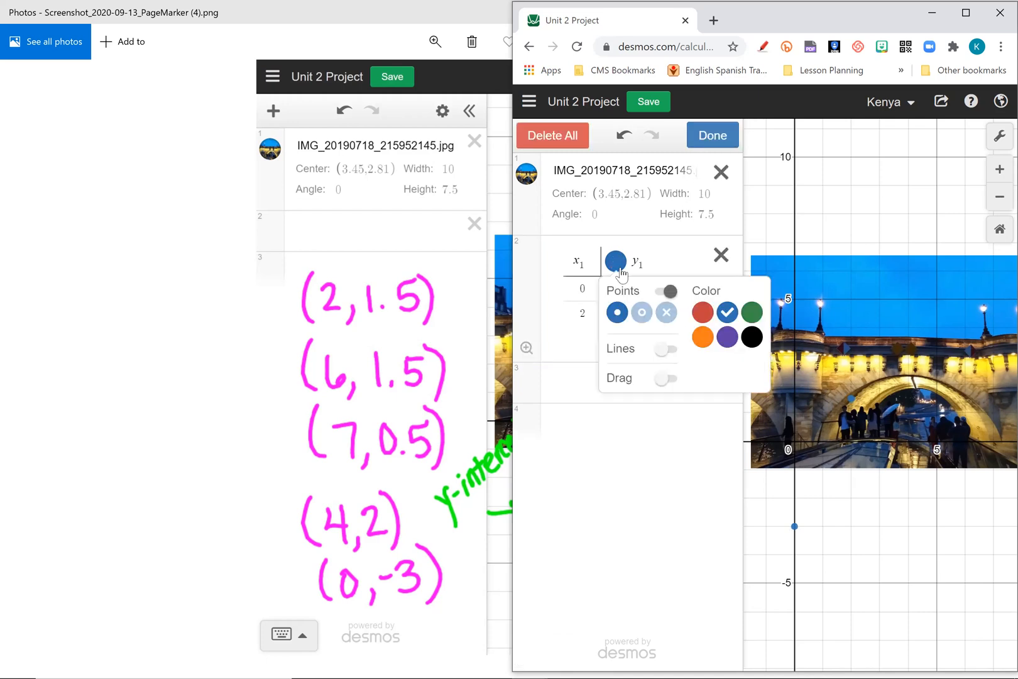
click(702, 338)
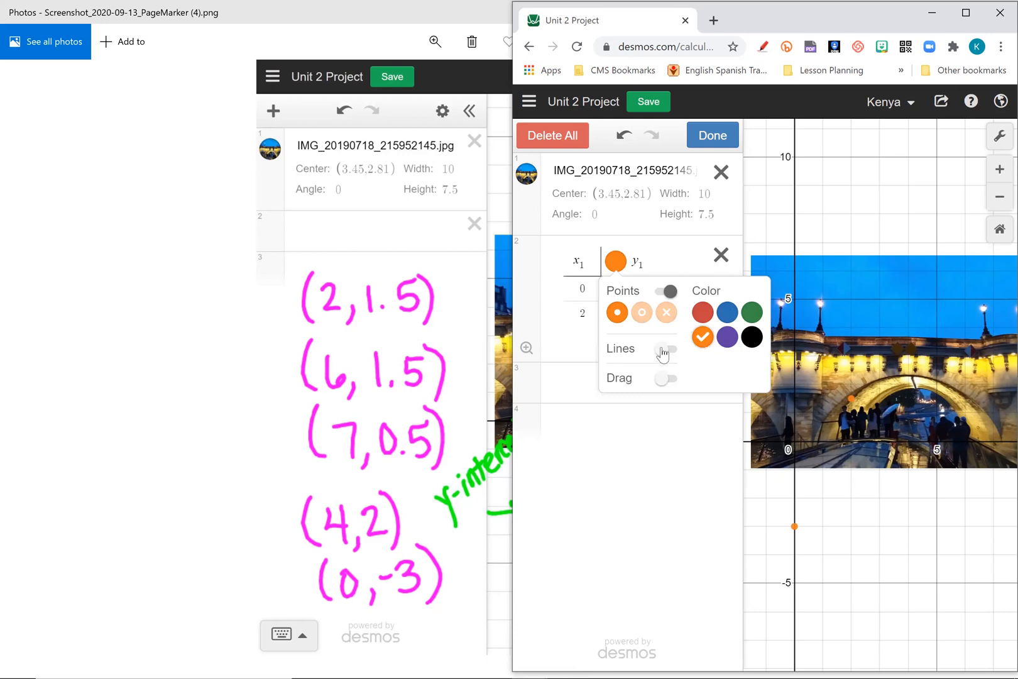
click(712, 134)
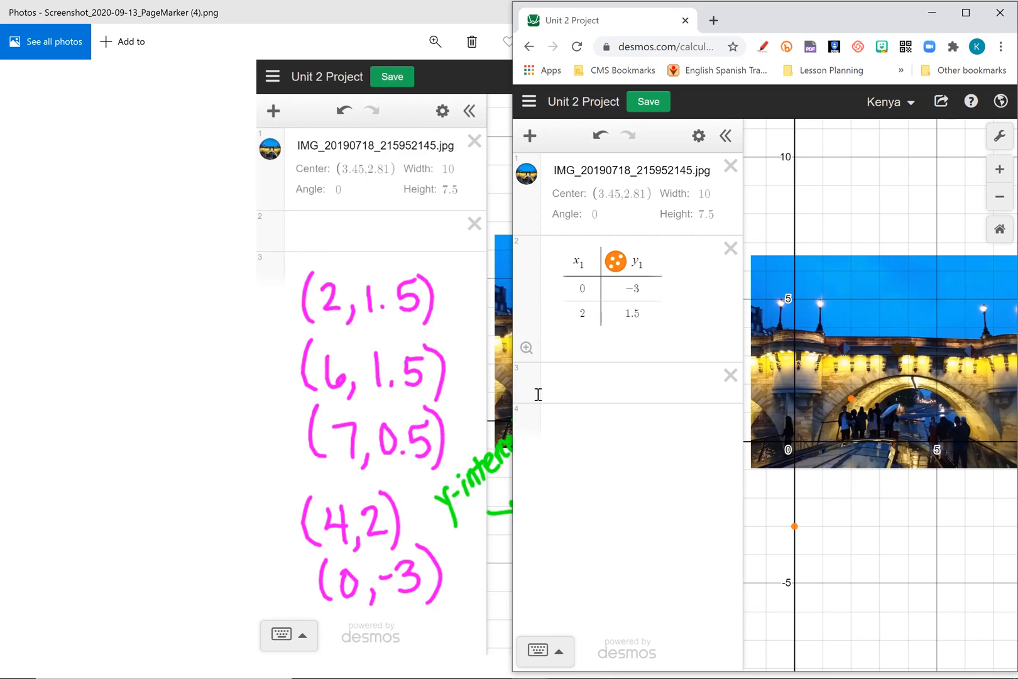
Review the annotated parabola in Photos, return to Desmos, and enter the vertex (4, 2) in the table's third row
click(412, 8)
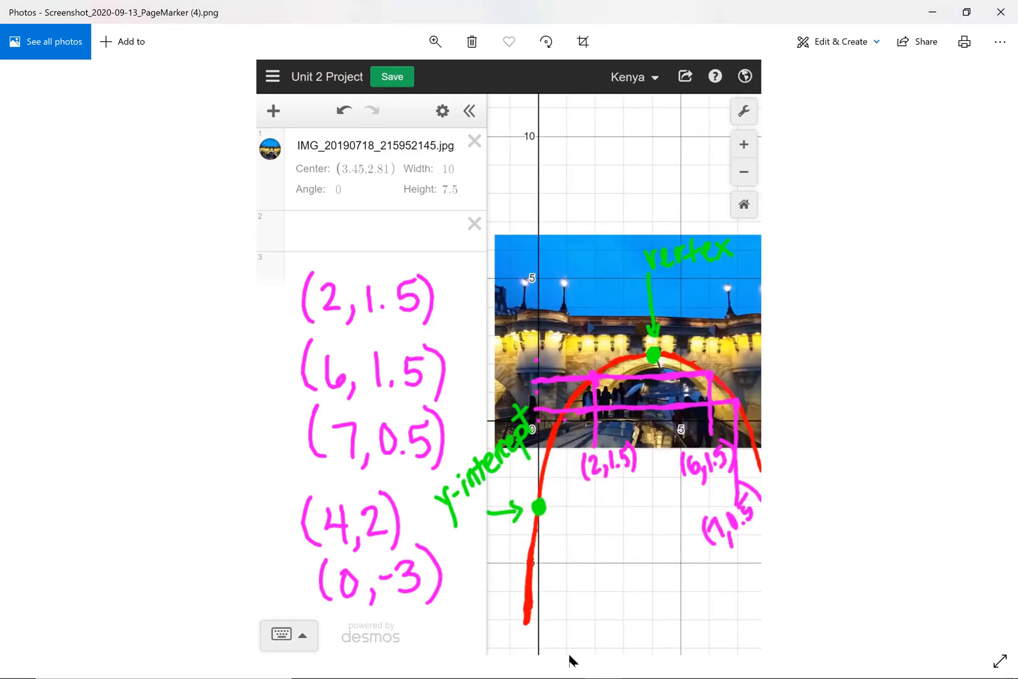
mouse_move(561, 662)
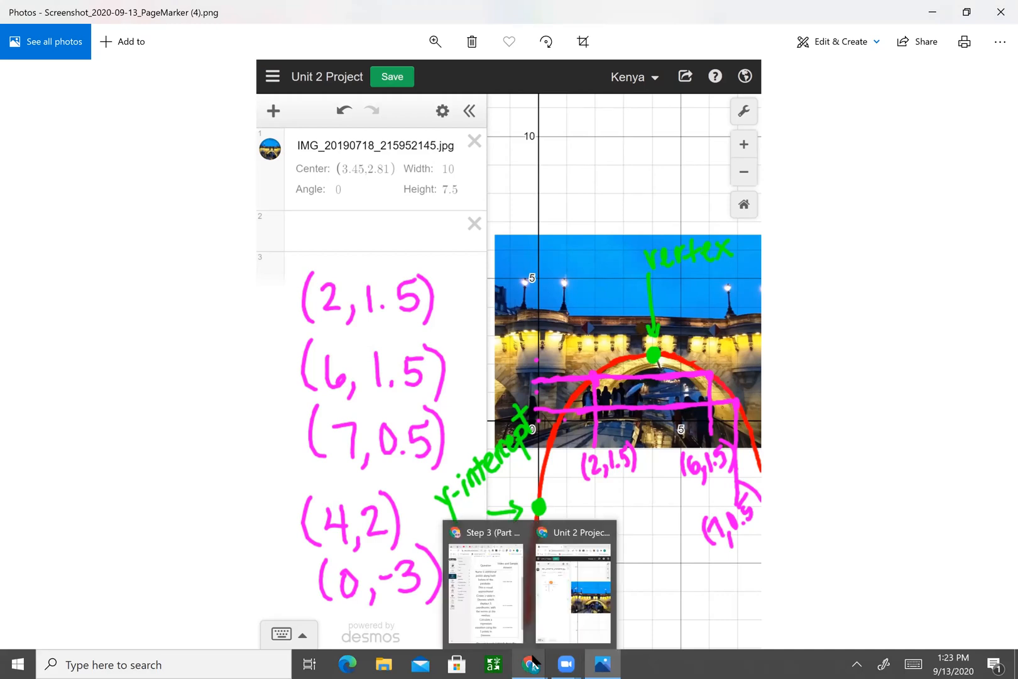
right_click(559, 641)
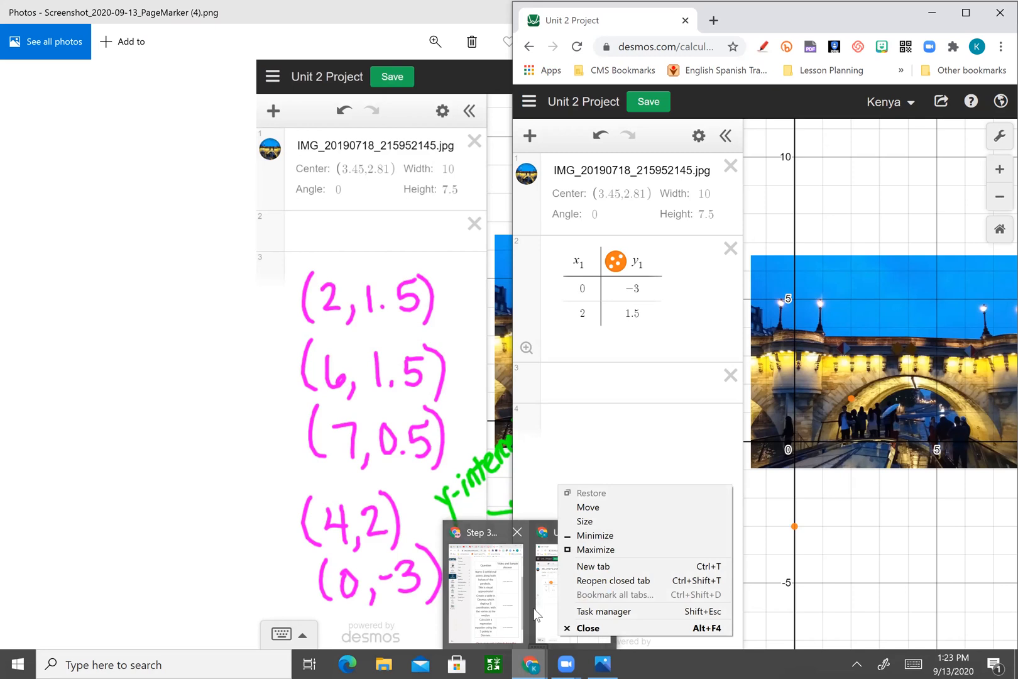
click(544, 610)
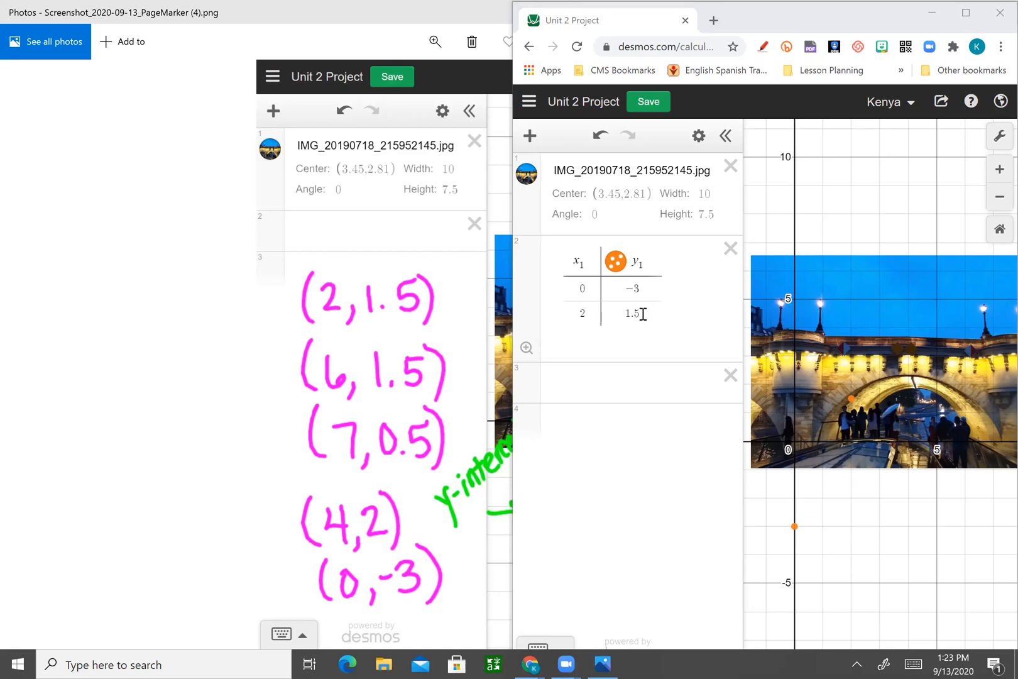
click(588, 335)
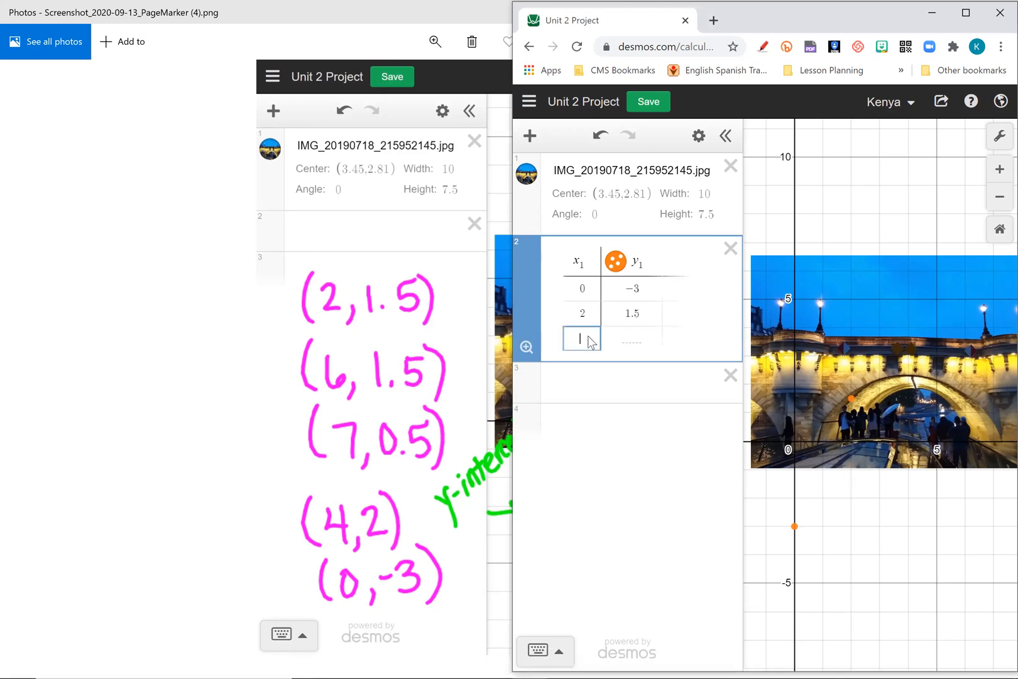
right_click(589, 339)
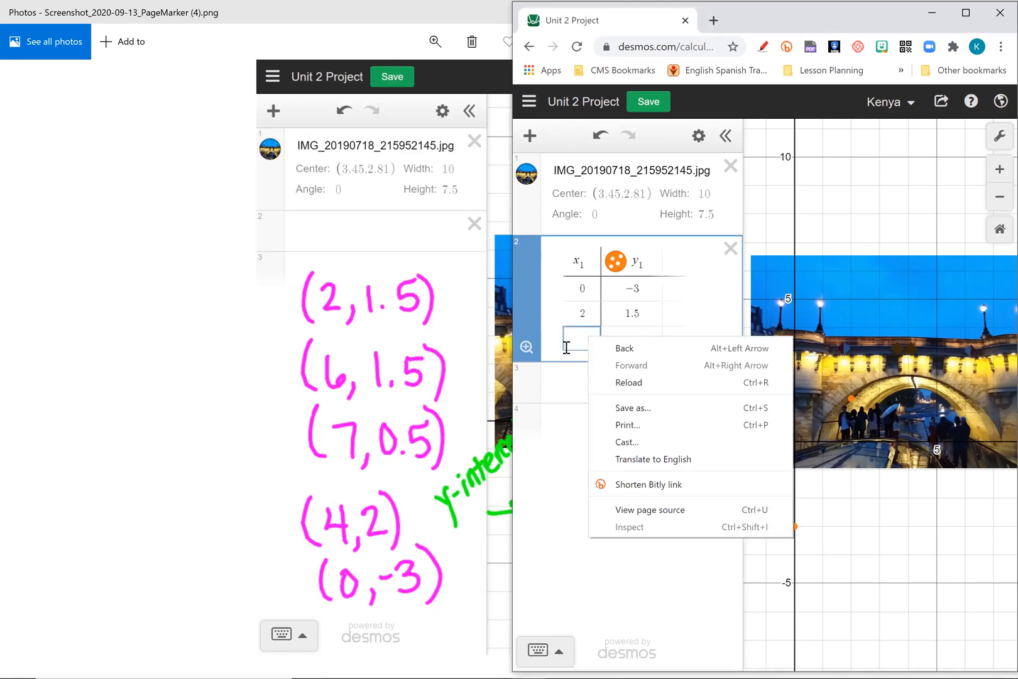
click(566, 348)
click(575, 343)
text(4)
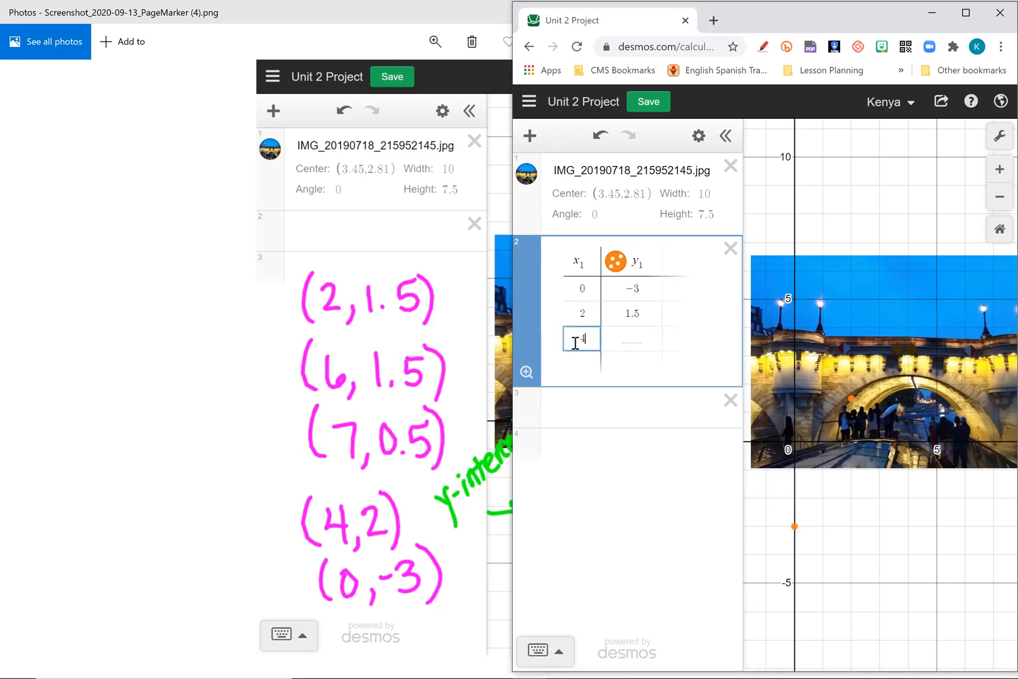
click(622, 337)
text(2)
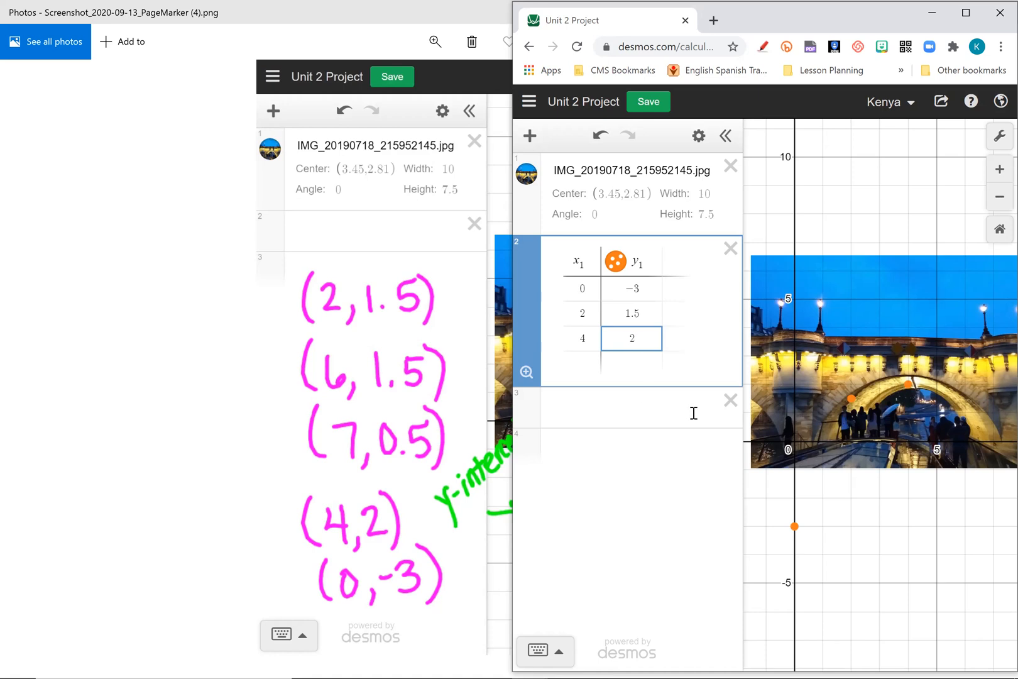
Check the annotated screenshot in Photos again and enter the point (6, 1.5) in the table's fourth row in Desmos
click(581, 364)
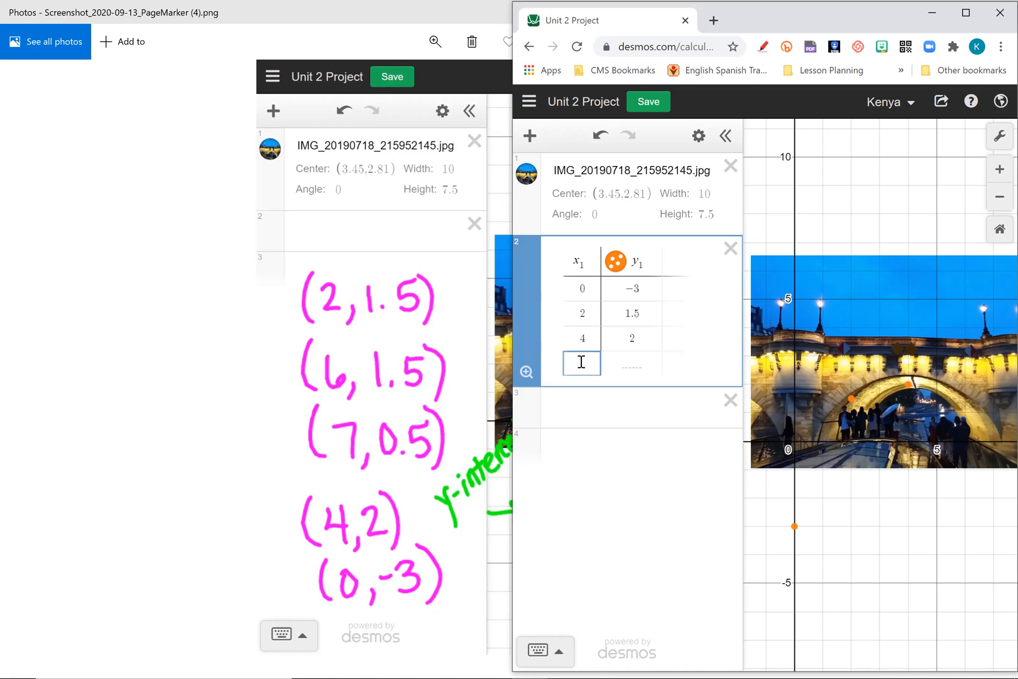
click(417, 14)
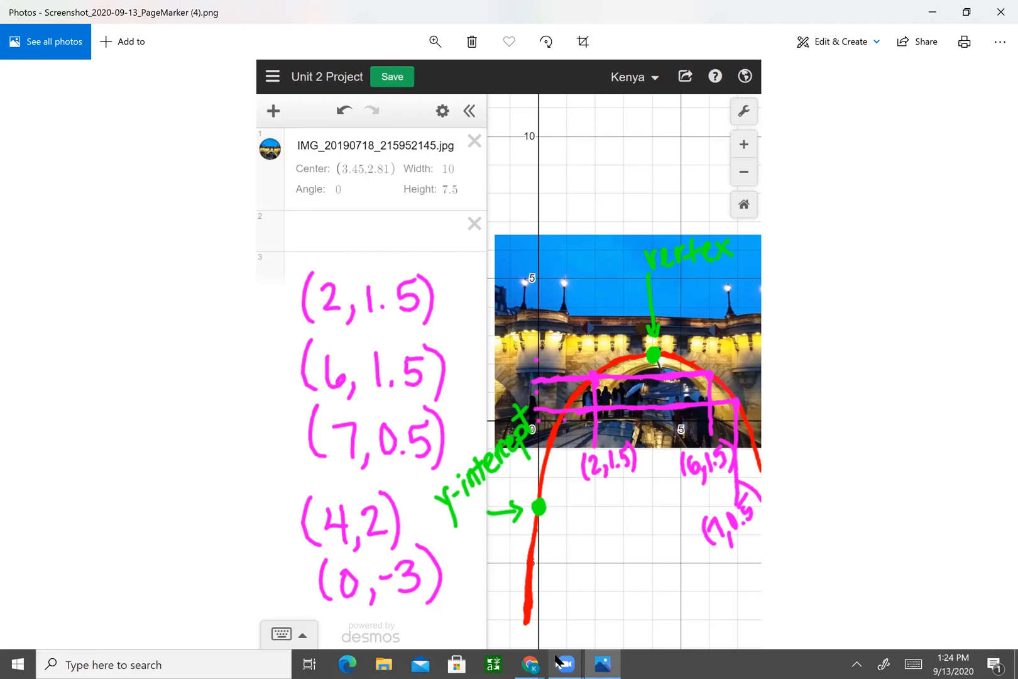
mouse_move(535, 663)
click(541, 640)
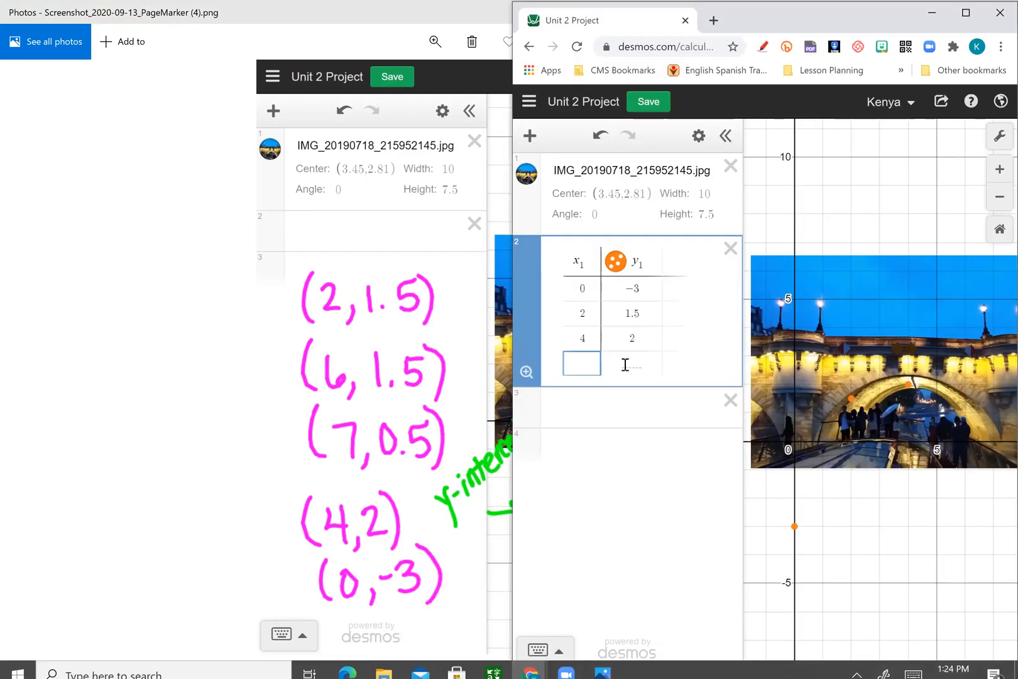
text(6)
click(626, 365)
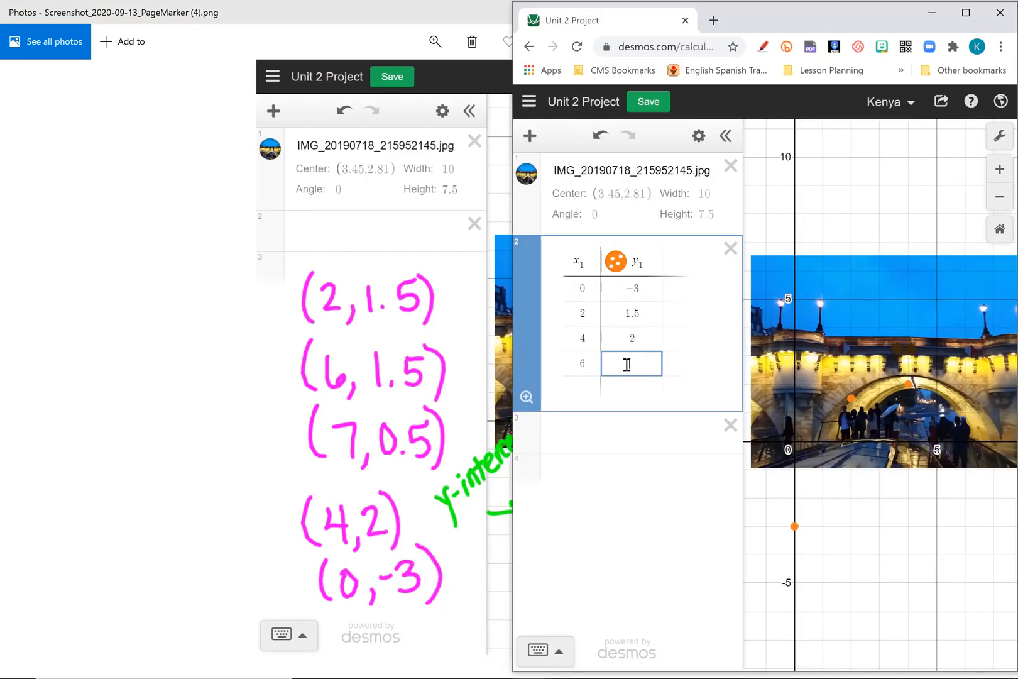
text(1.5)
Enter the point (7, 0.5) in the table's fifth row
click(590, 391)
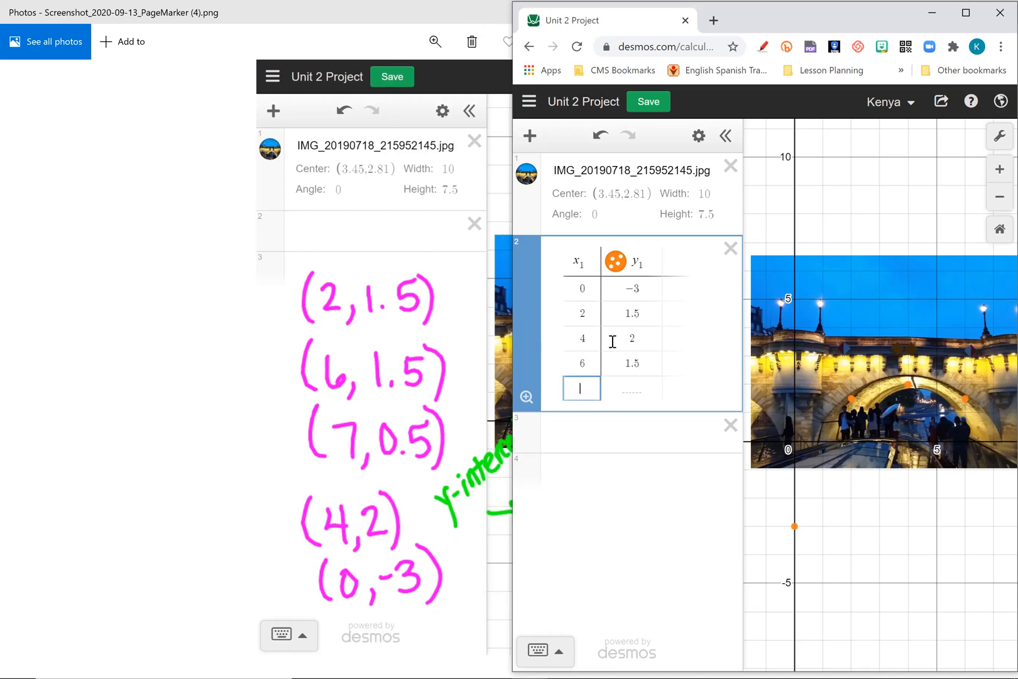
text(7)
click(634, 389)
text(0.5)
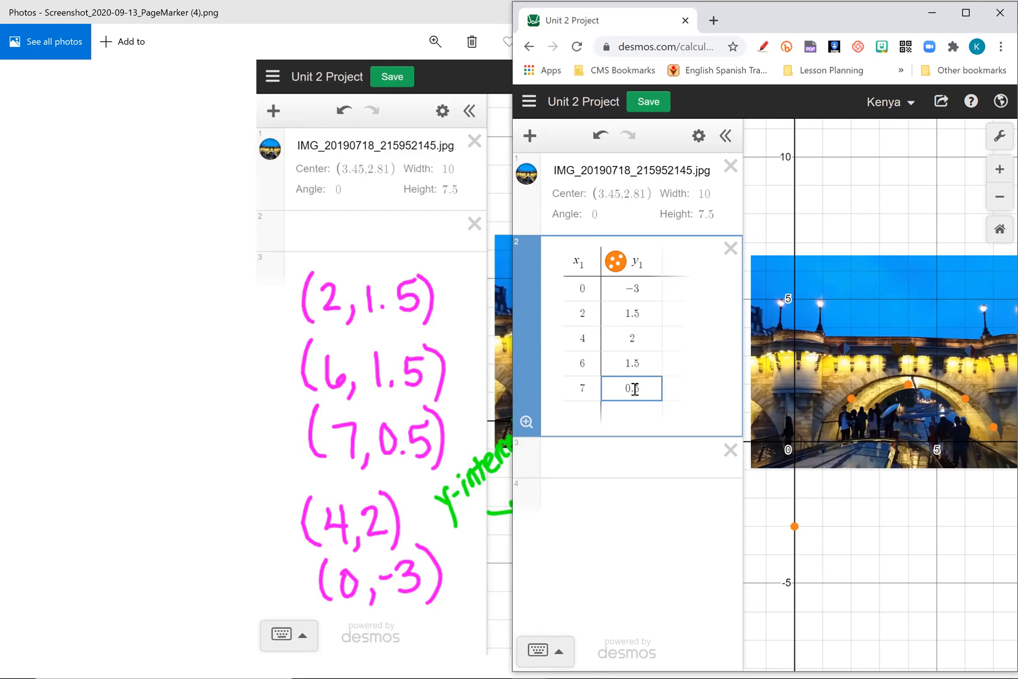
Switch to the Canvas browser window showing the project questions alongside the Desmos graph
mouse_move(581, 666)
click(530, 662)
click(494, 604)
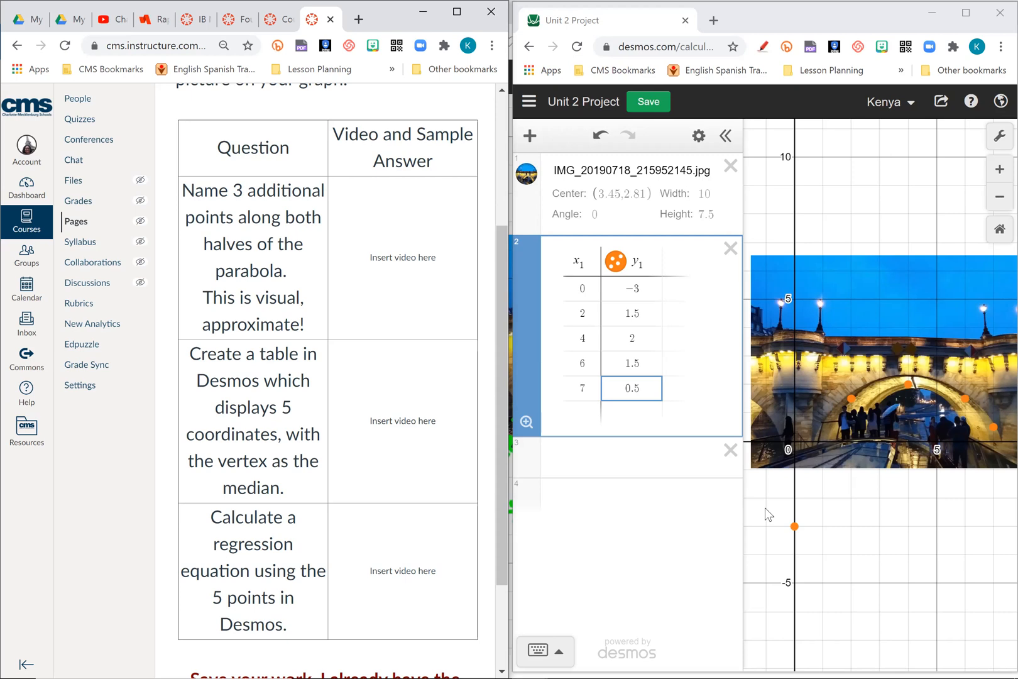
Set the y-value of the table row with x = 2 to 1.7
double_click(647, 313)
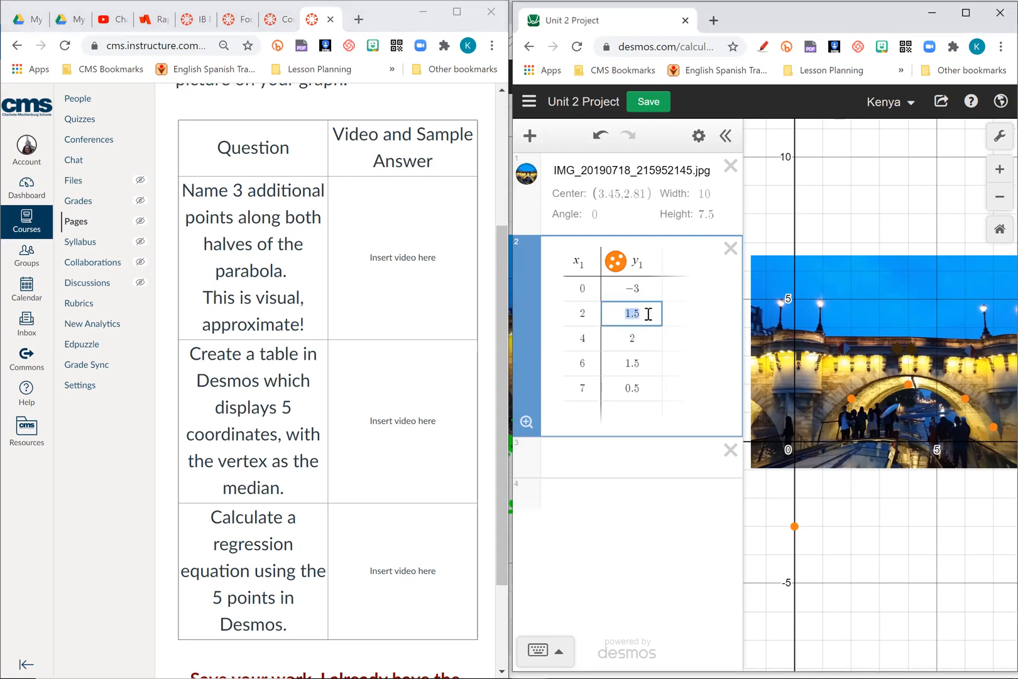
key(Left)
key(BackSpace)
key(BackSpace)
text(.7)
right_click(588, 314)
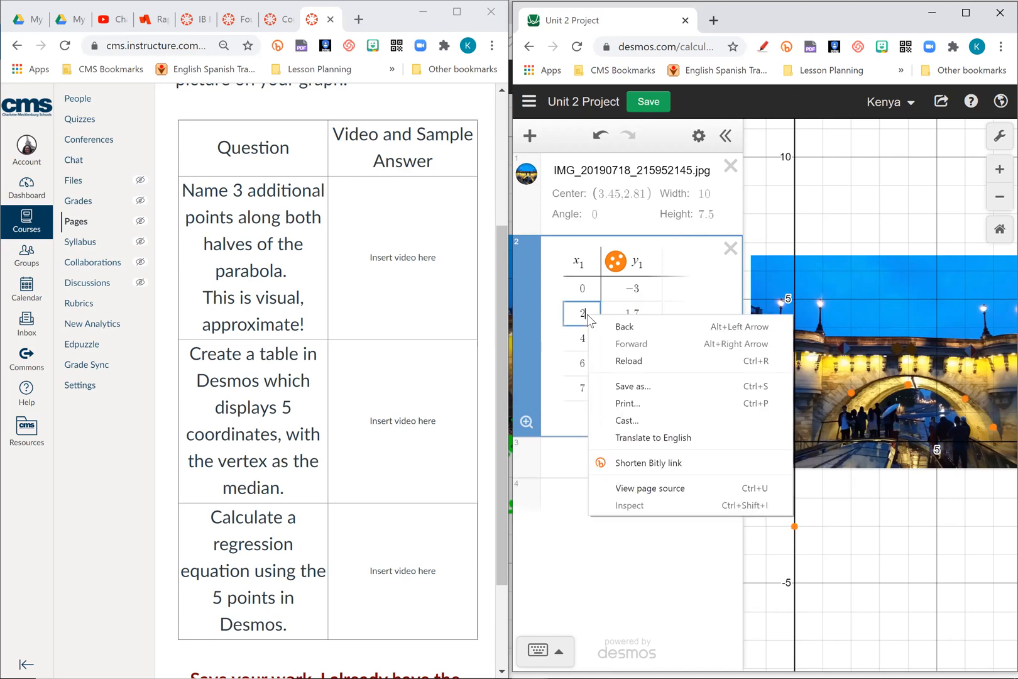
Try 2.5 as the x-value in the table's second row, then restore it to 2
click(588, 314)
text(.5)
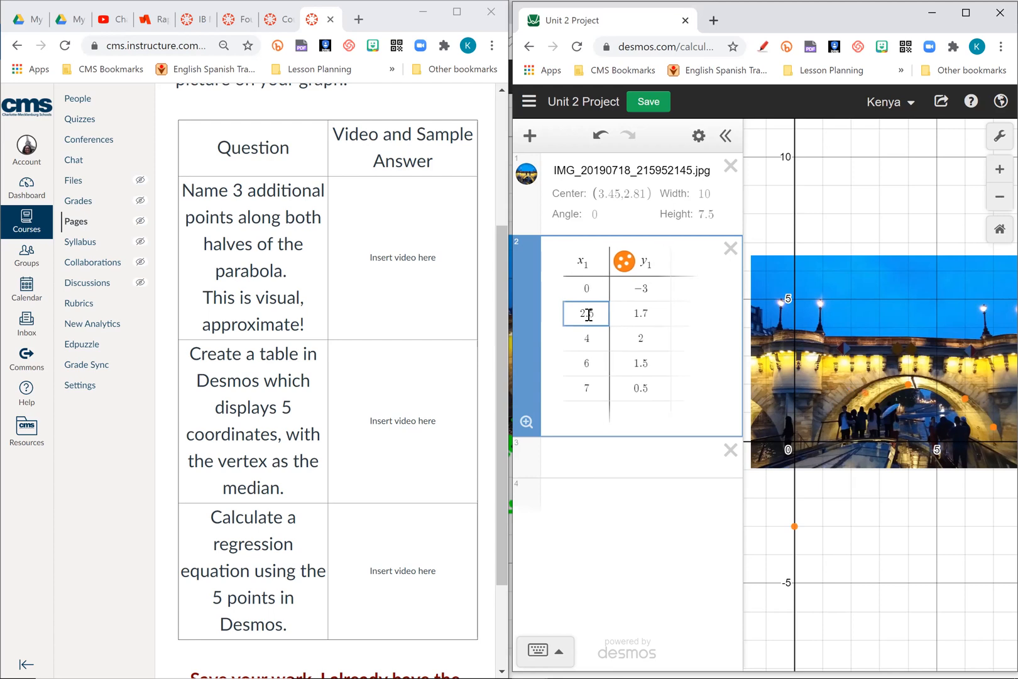
key(BackSpace)
key(BackSpace)
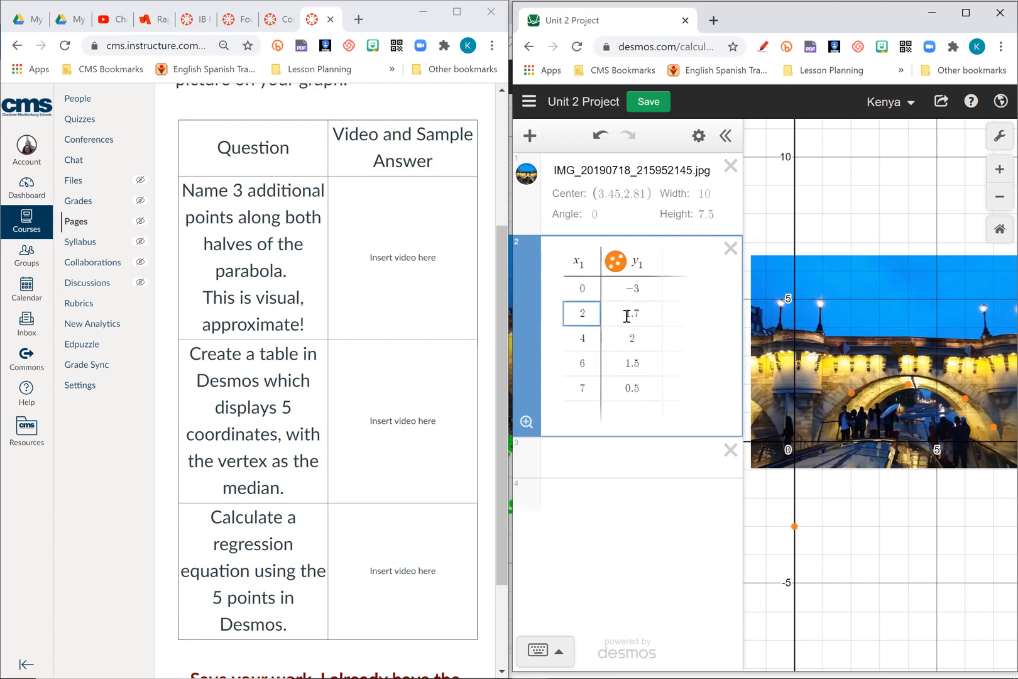
click(643, 318)
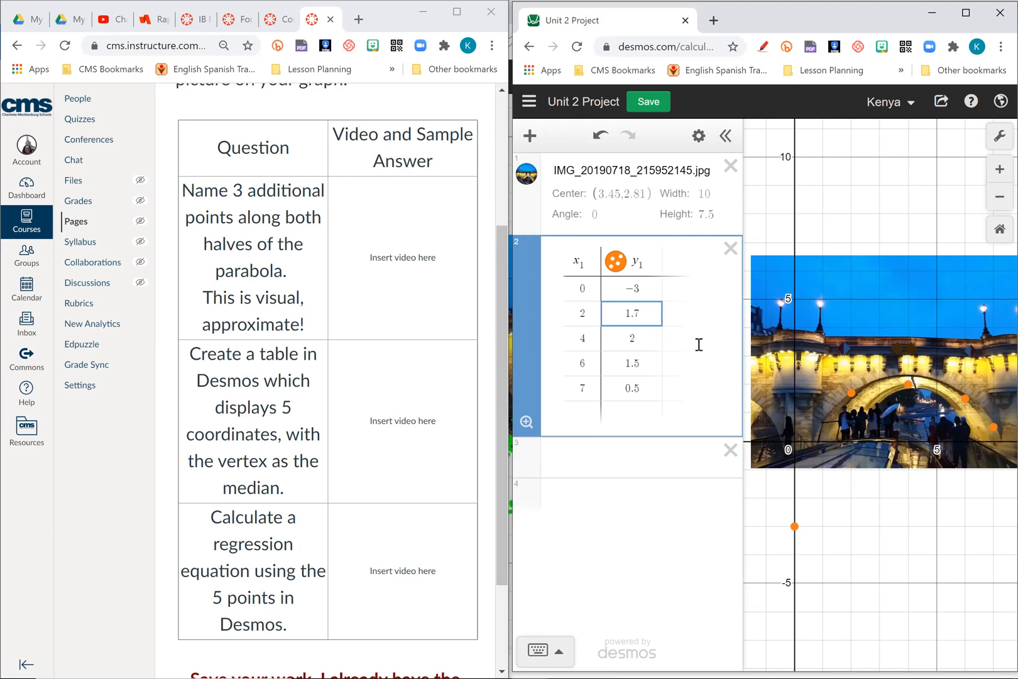
Set the y-value of the vertex row with x = 4 to 2.3 to fit the top of the arch
click(638, 338)
text(.5)
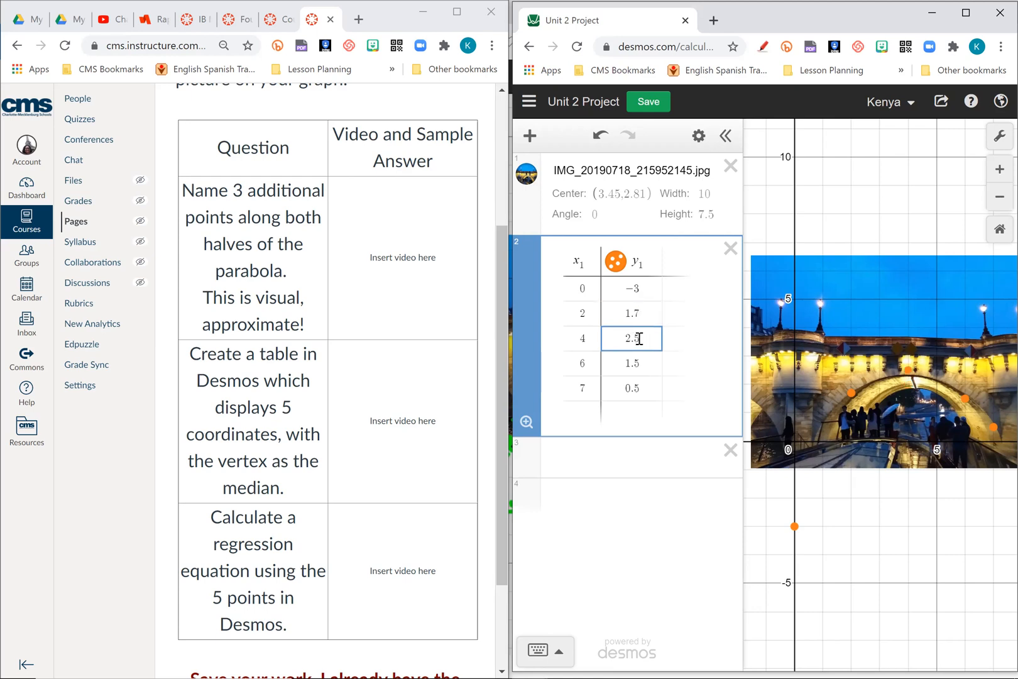
key(BackSpace)
text(4)
key(BackSpace)
text(3)
Set the y-value of the table row with x = 6 to 1.6
click(646, 363)
key(BackSpace)
key(BackSpace)
text(.6)
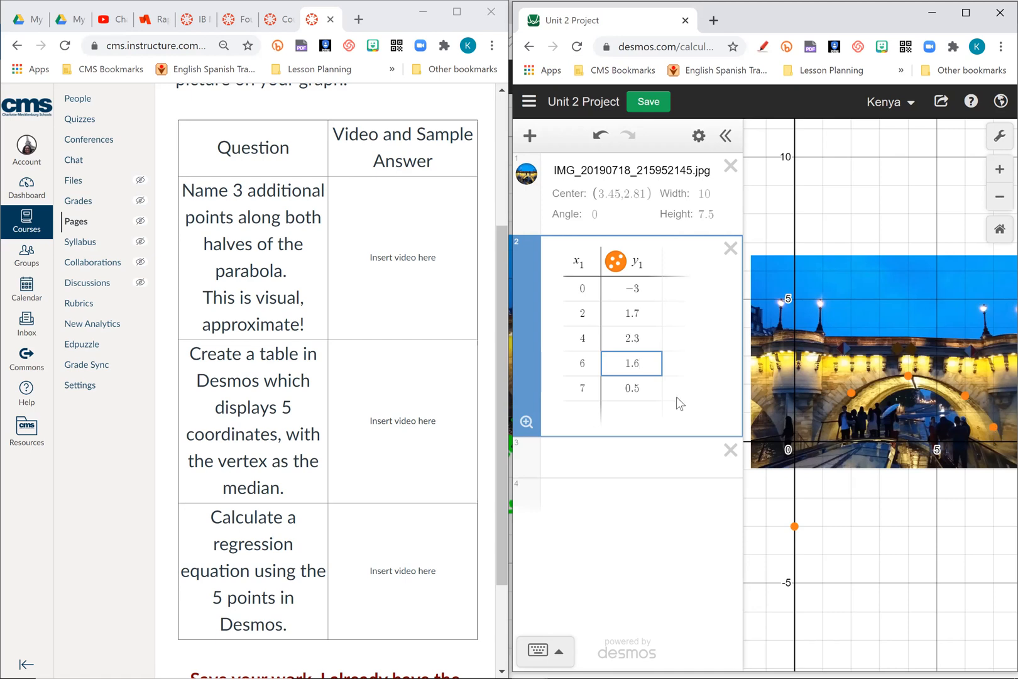
Set the y-value of the table row with x = 7 to 0.6
double_click(648, 388)
click(646, 388)
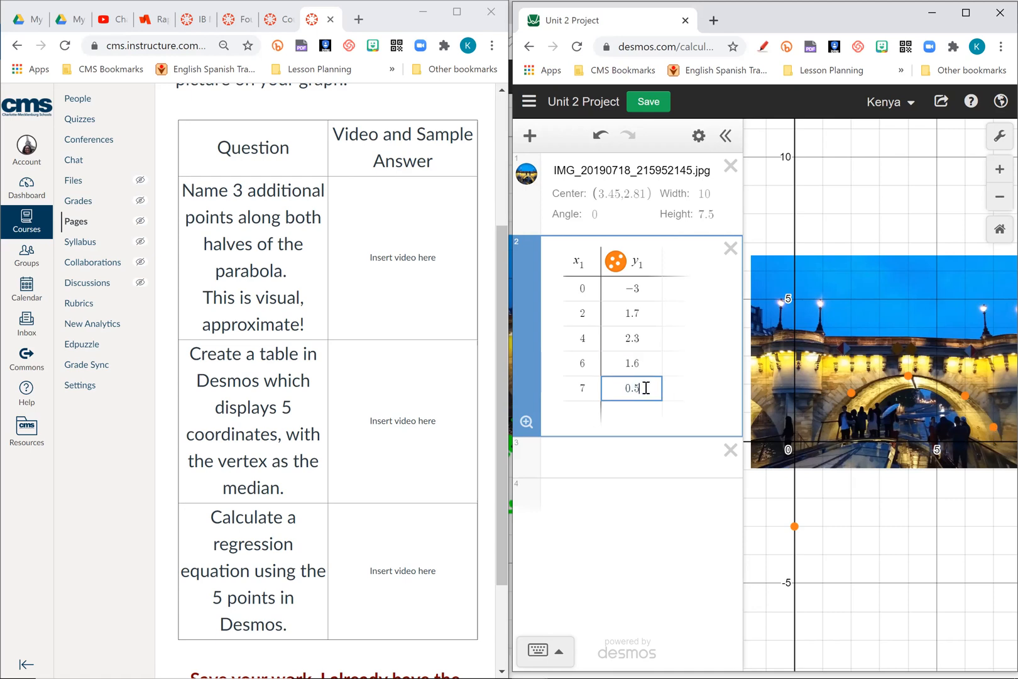
key(BackSpace)
text(6)
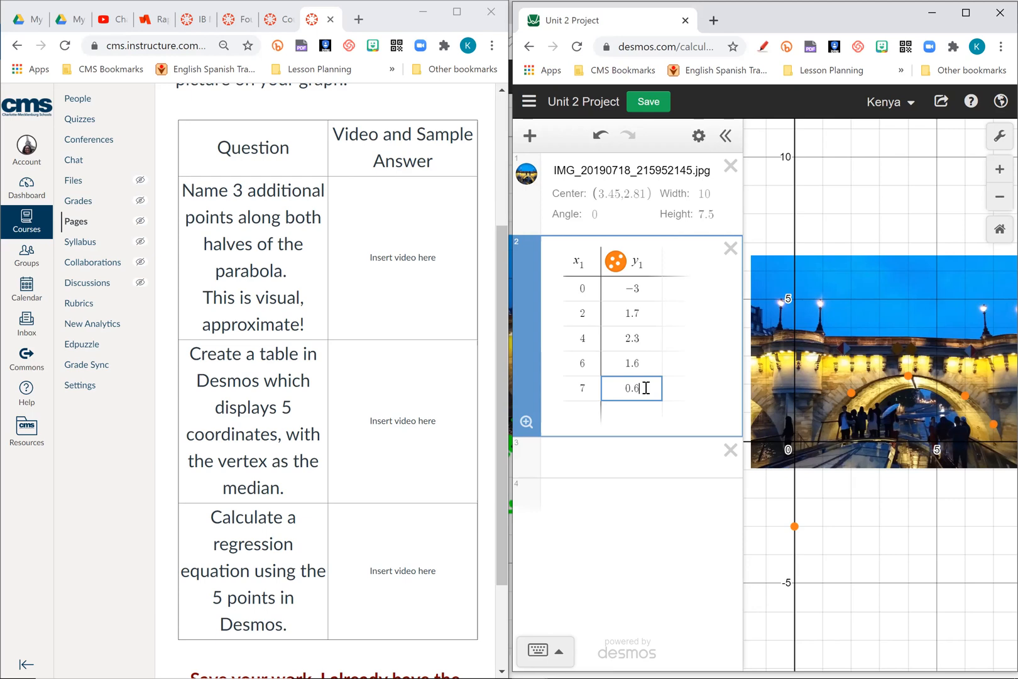